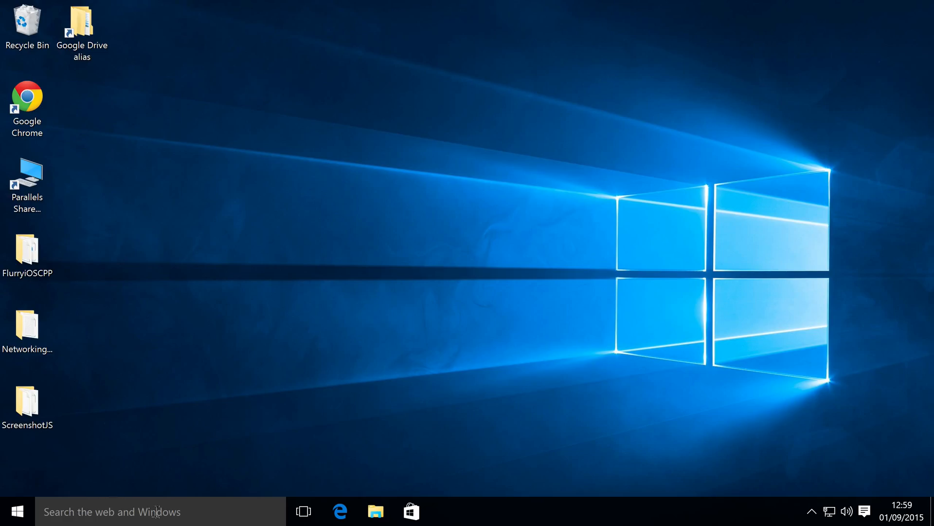
Open Cortana from the taskbar search box, skip past the tips, and accept its data terms.
left_click(124, 511)
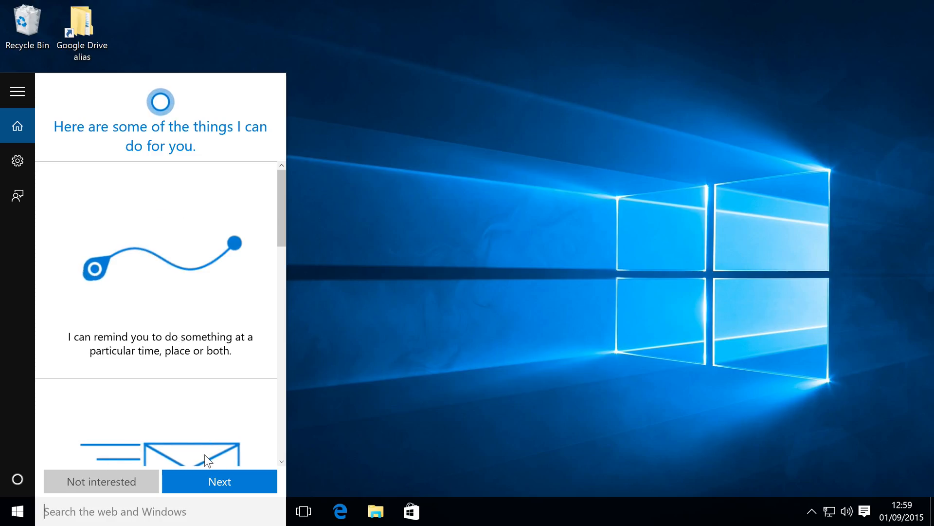
left_click(214, 482)
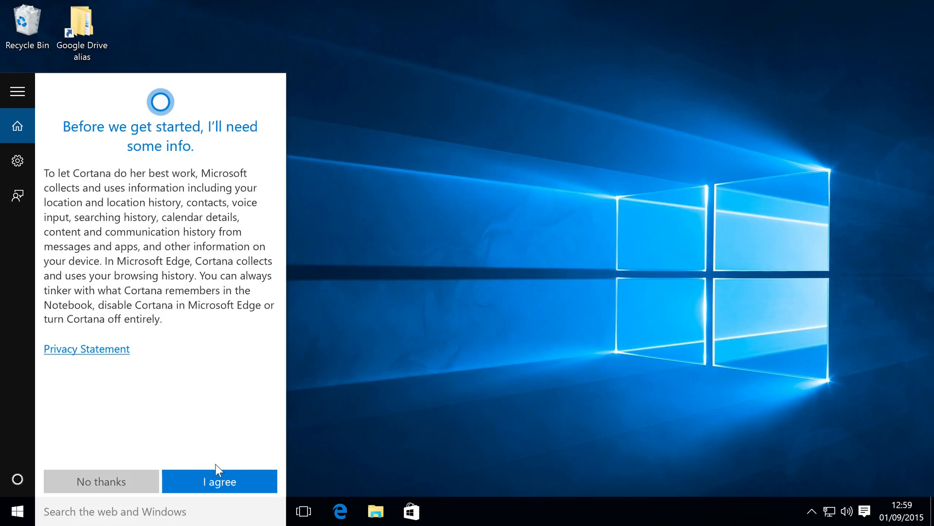
left_click(210, 474)
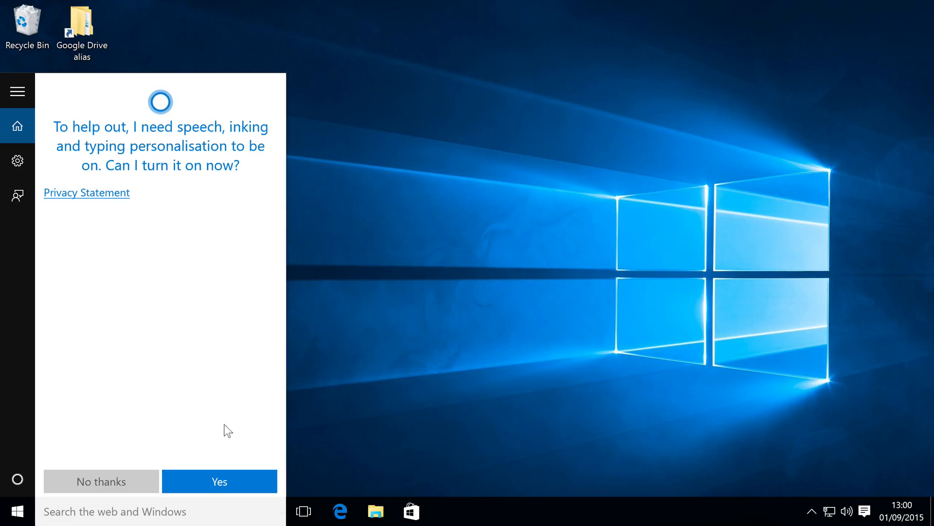
Turn on speech, inking and typing personalisation and have Cortana call you Batman.
left_click(208, 482)
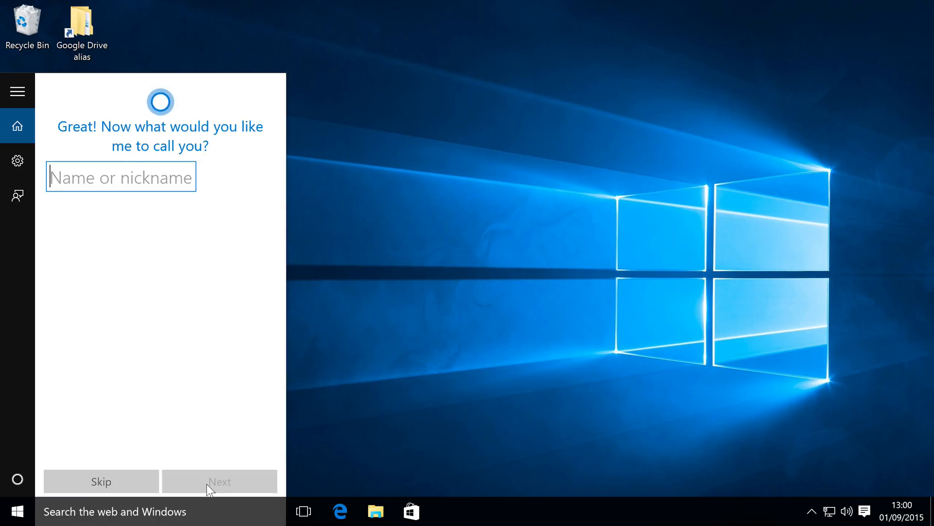
type("Batman")
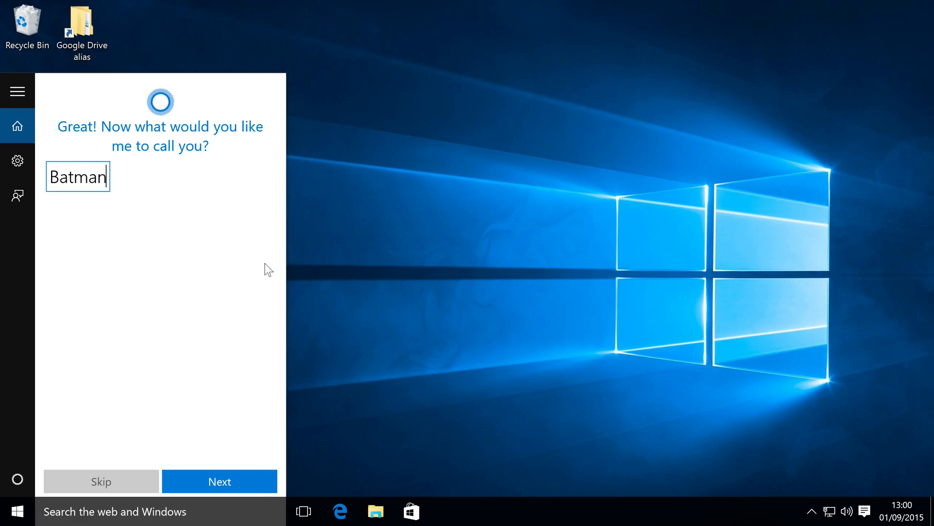
left_click(252, 481)
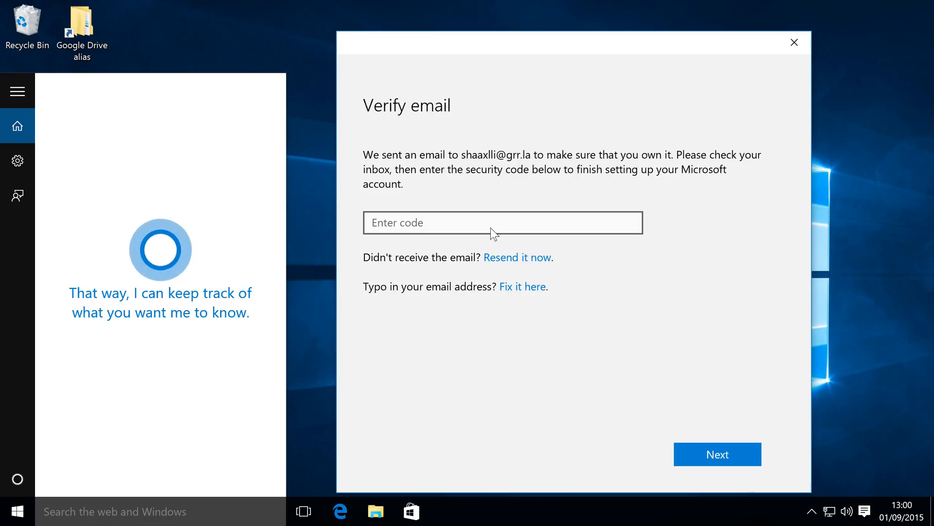
Enter the emailed security code to verify the Microsoft account.
left_click(491, 228)
left_click(691, 457)
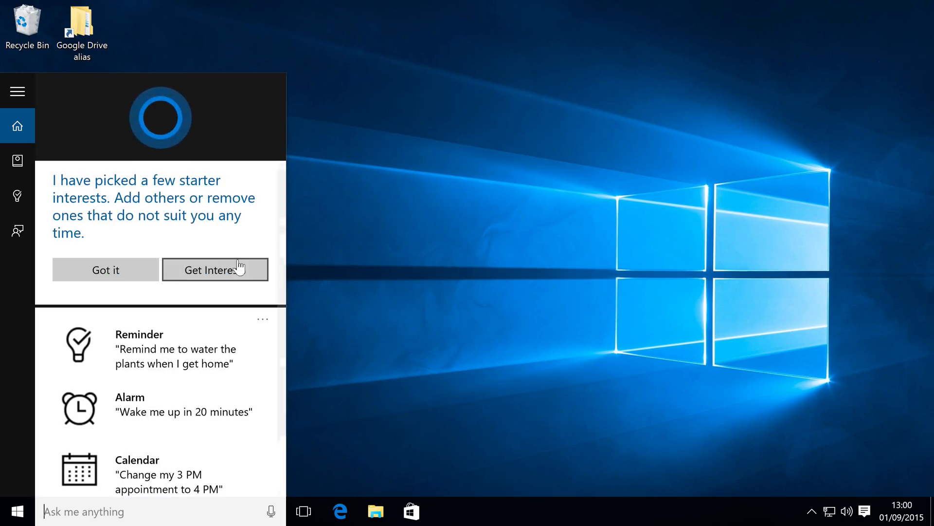
Open the Notebook of interest categories via Get Interests on Cortana's home cards.
scroll(212, 393, "down", 2)
scroll(211, 394, "up", 2)
scroll(207, 396, "down", 2)
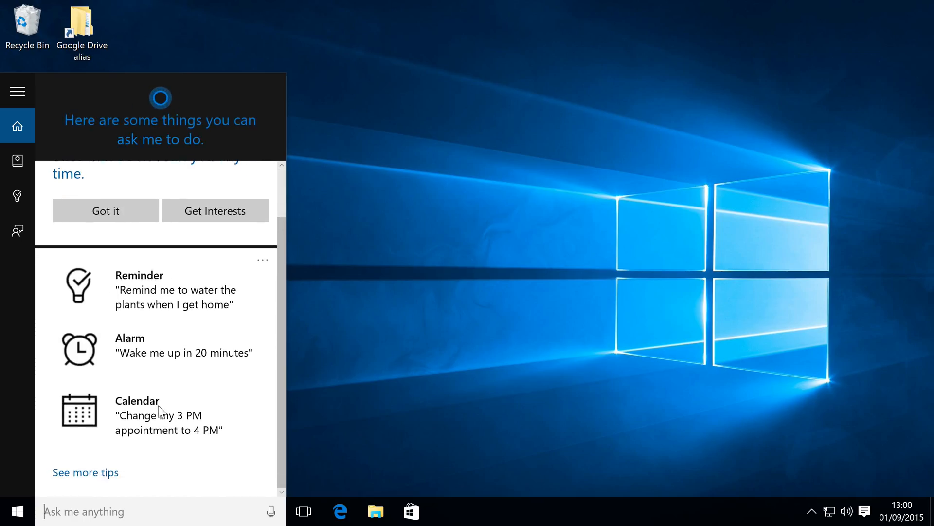
scroll(97, 478, "up", 2)
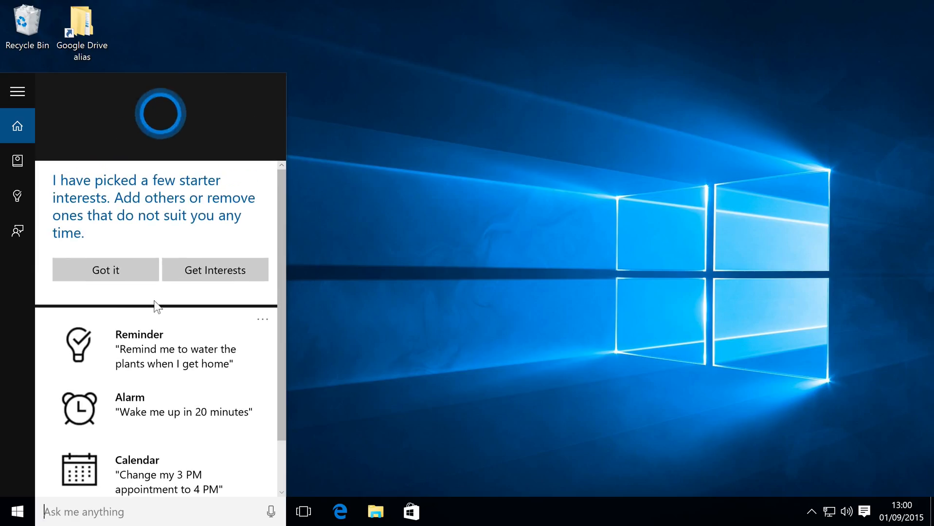
left_click(204, 270)
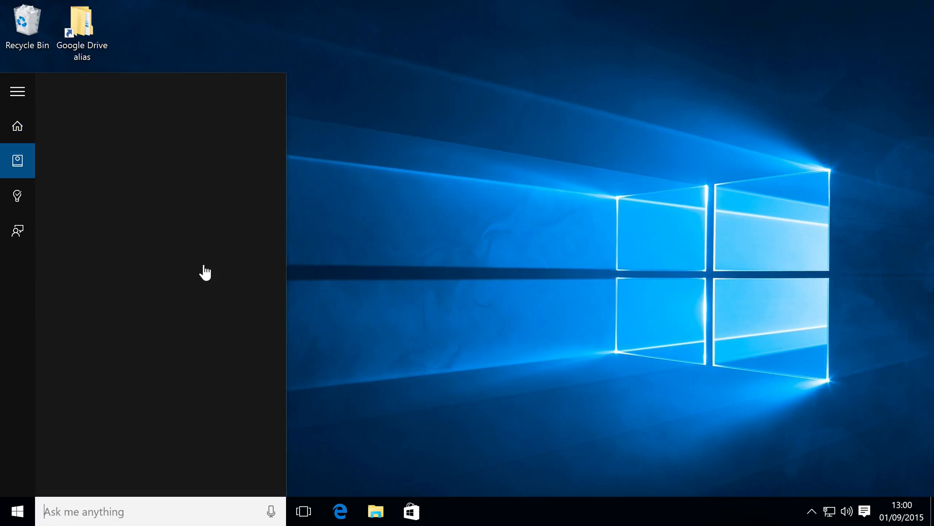
scroll(177, 413, "down", 1)
scroll(176, 413, "up", 1)
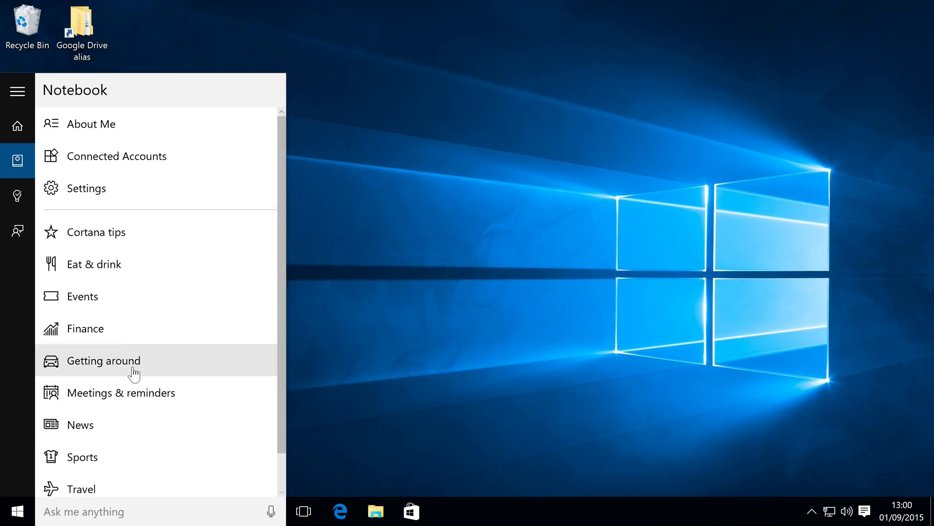
Open the Finance interest and add GOOGL (NASDAQ) as a tracked stock.
left_click(121, 333)
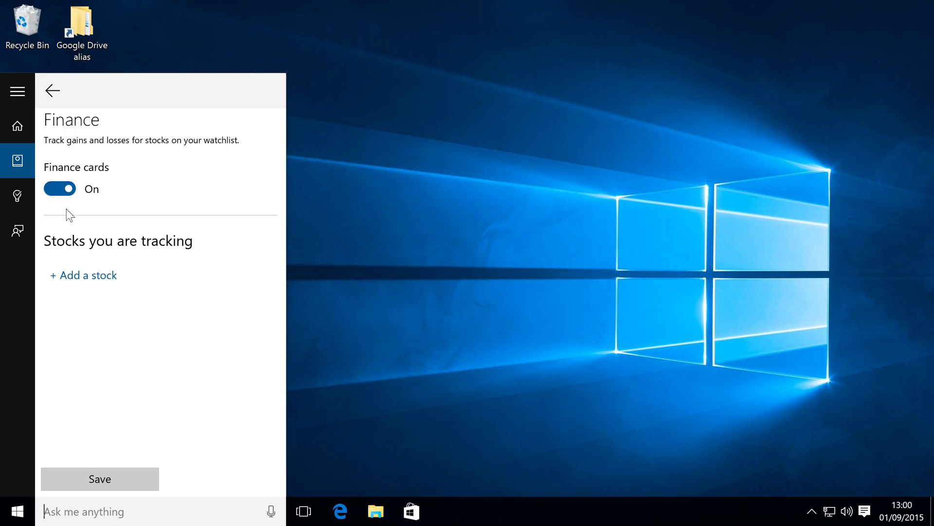
left_click(80, 277)
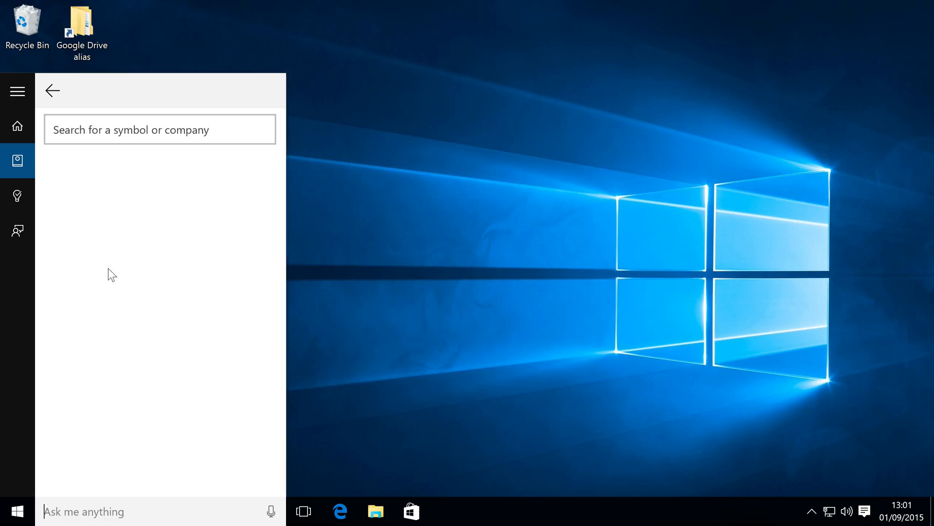
left_click(141, 138)
type("goo")
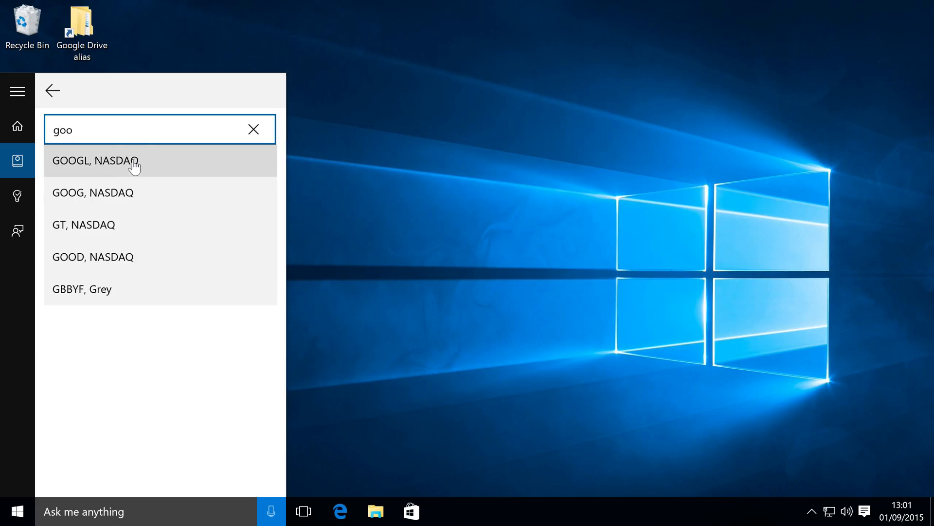
left_click(133, 164)
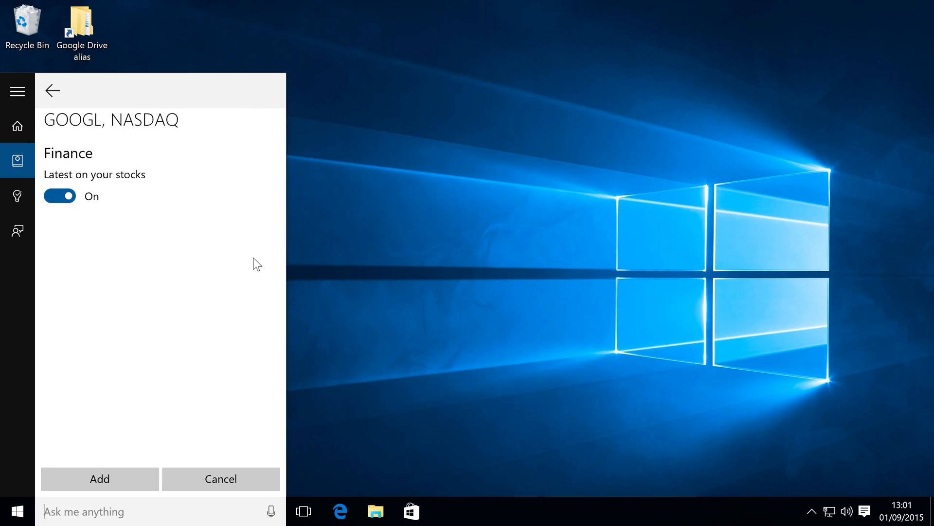
left_click(123, 468)
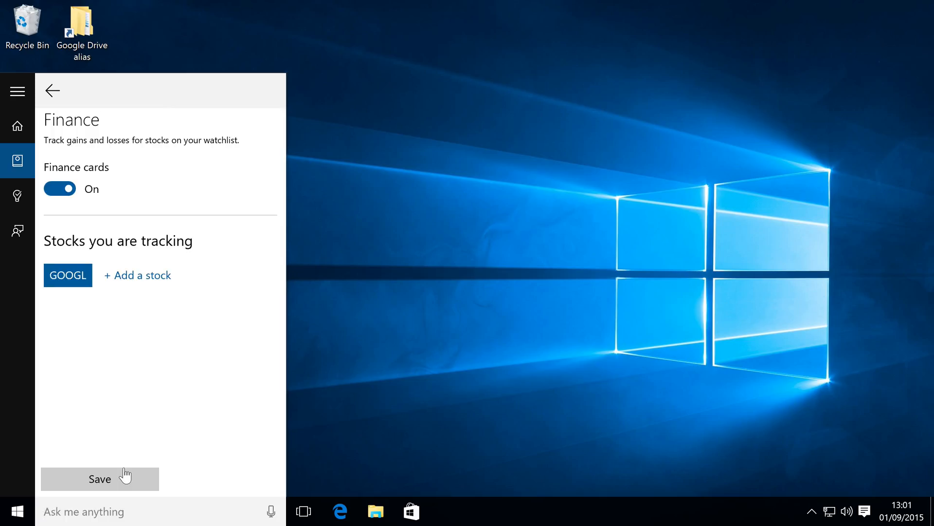
Add MSFT (NASDAQ) to the tracked stocks and return to the Notebook list.
left_click(129, 275)
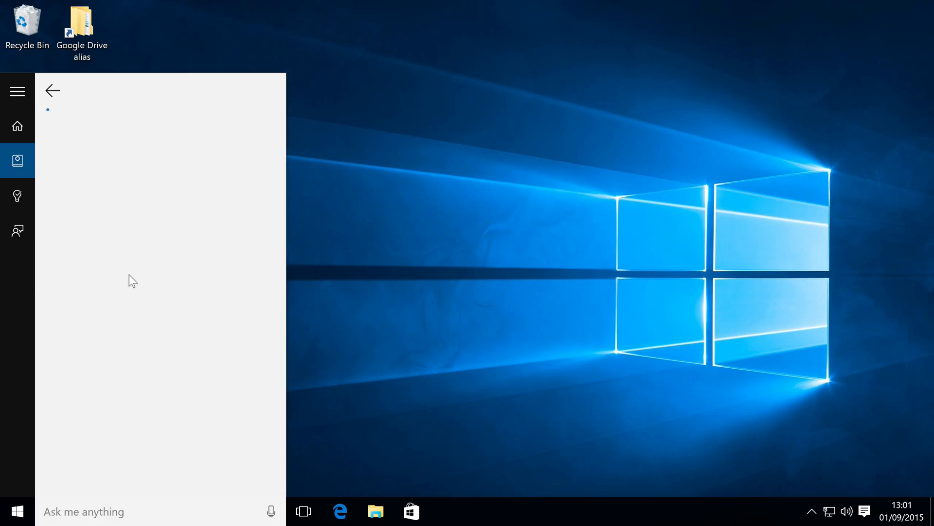
left_click(104, 138)
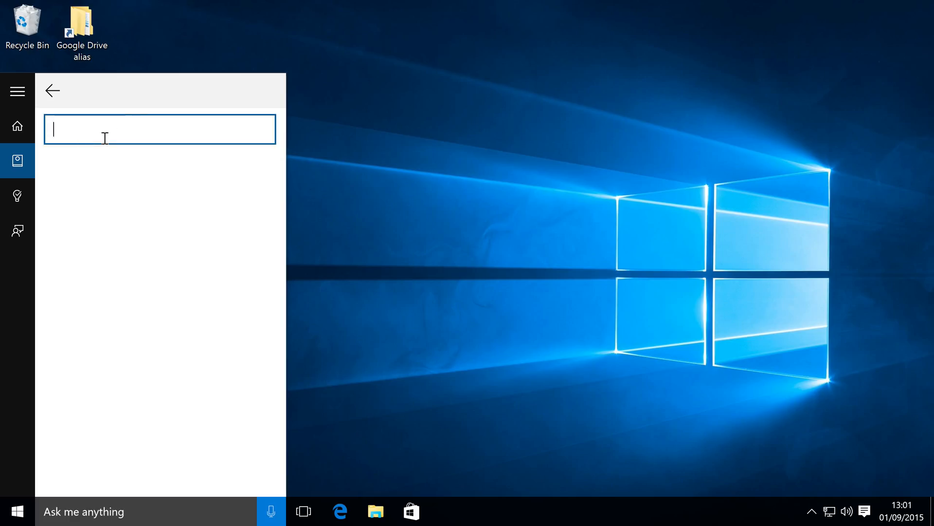
type("micro")
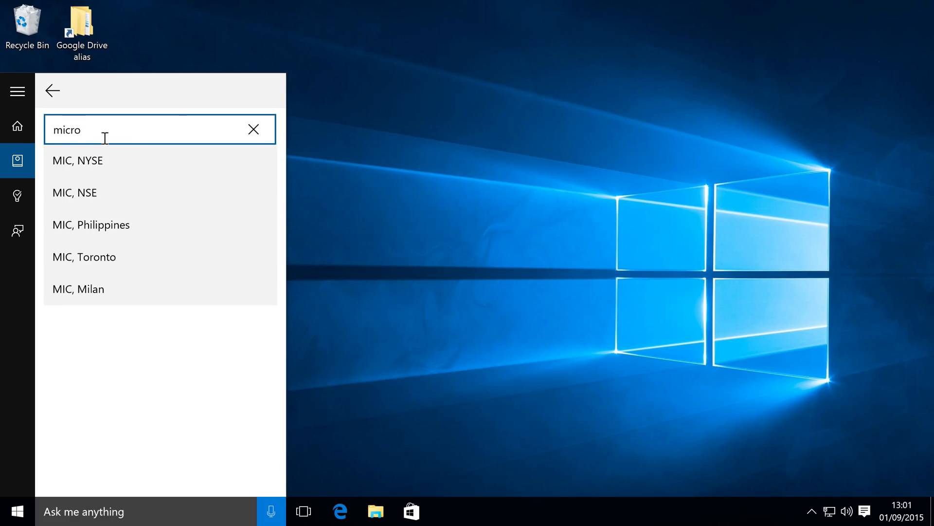
type("sf")
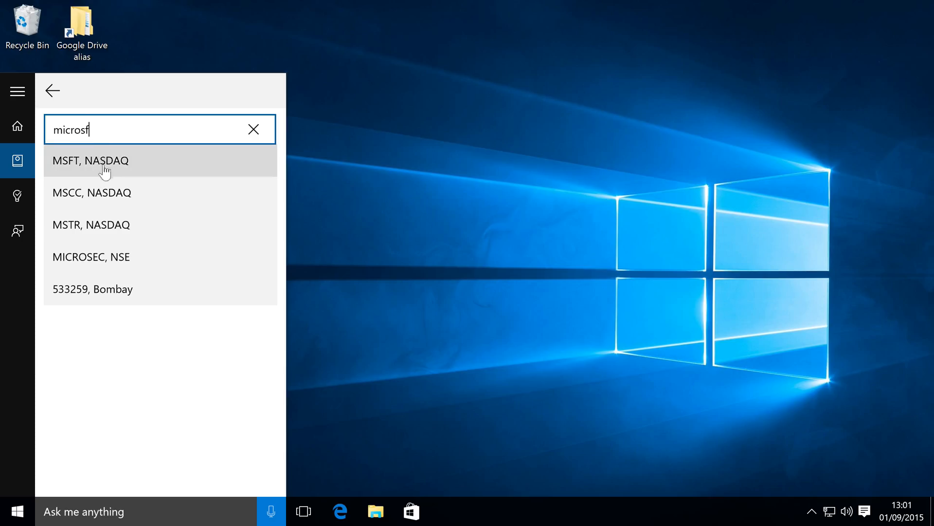
left_click(103, 166)
left_click(142, 479)
left_click(52, 90)
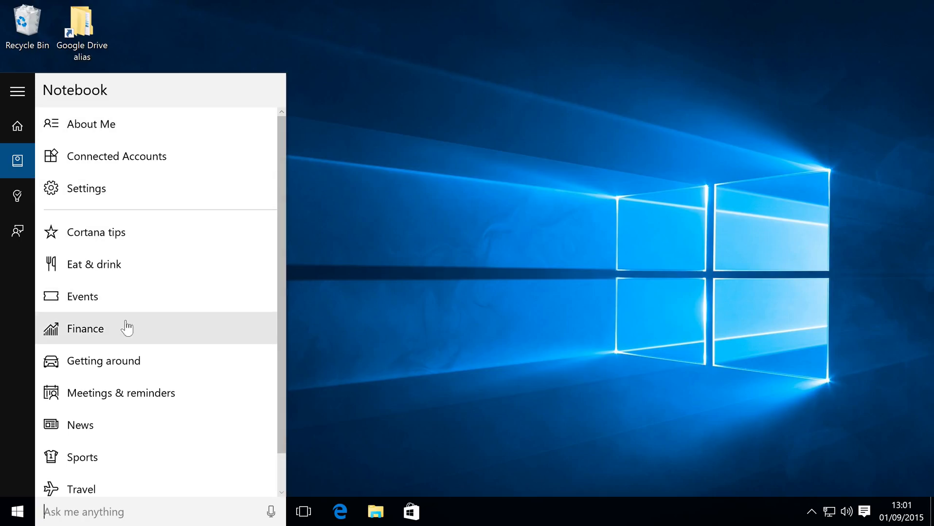
Look over the News interest settings, then go back to the Notebook list.
scroll(127, 327, "down", 1)
left_click(121, 382)
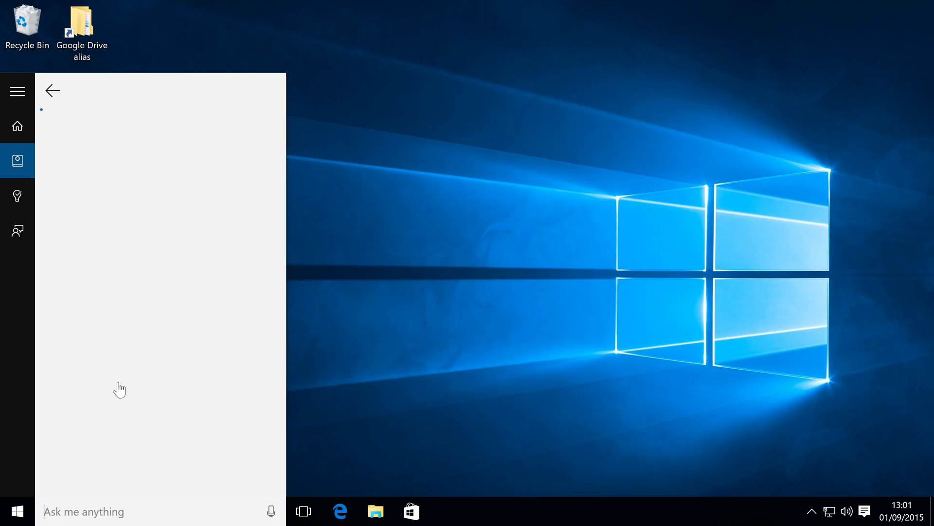
scroll(112, 188, "down", 3)
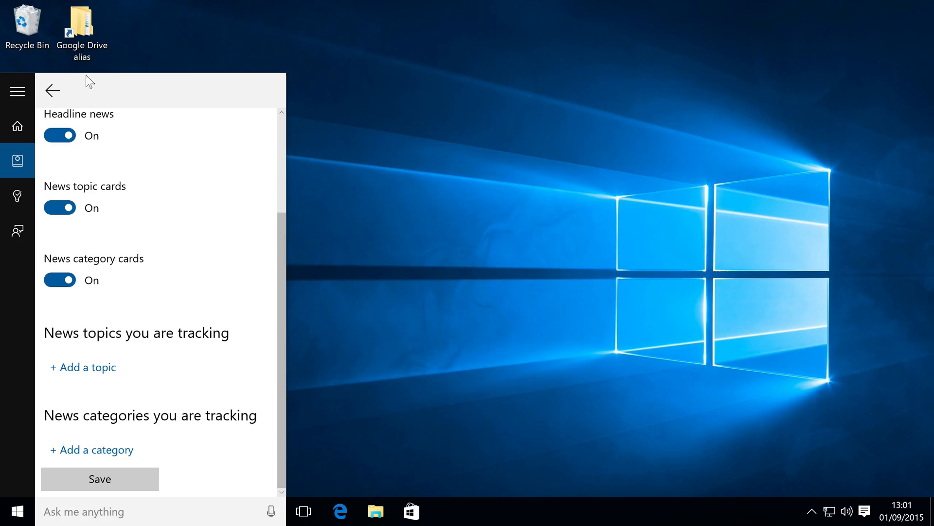
left_click(51, 90)
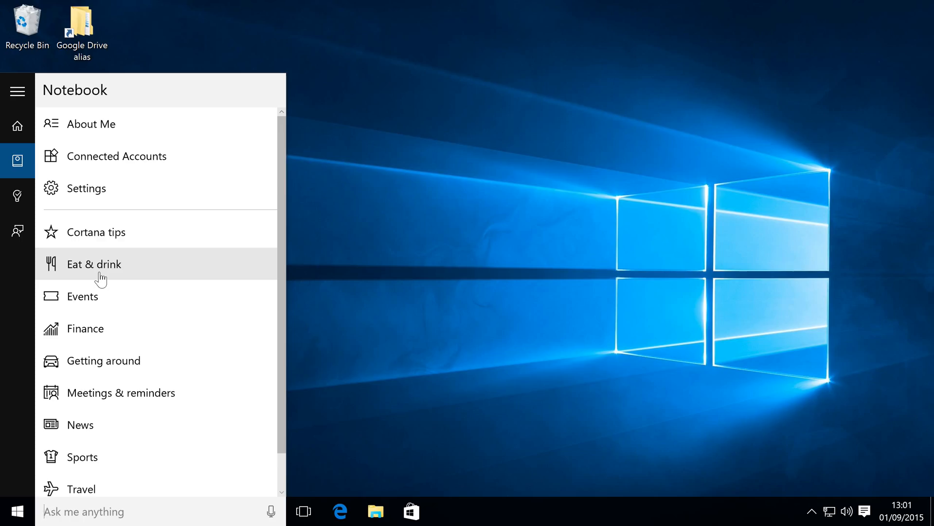
Switch Eat & drink restaurant recommendations On, save, and close Cortana.
left_click(116, 277)
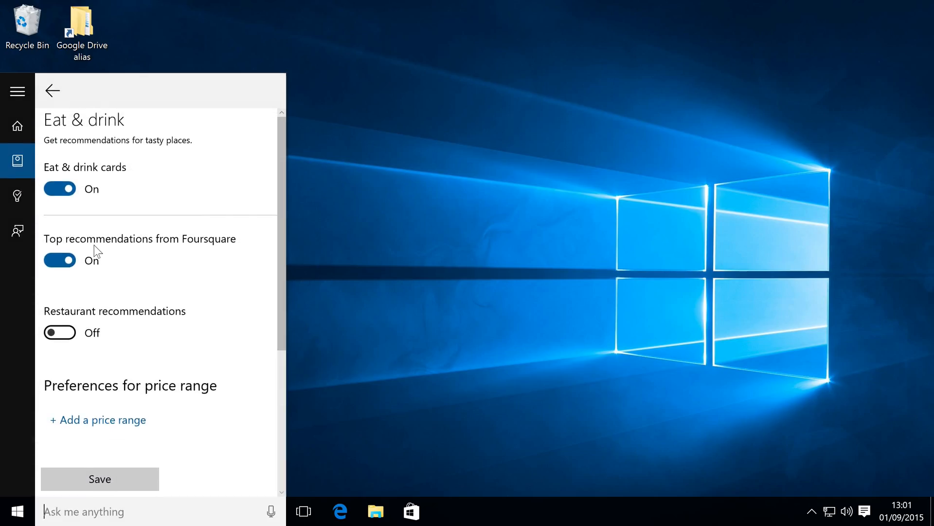
left_click(68, 330)
left_click(112, 470)
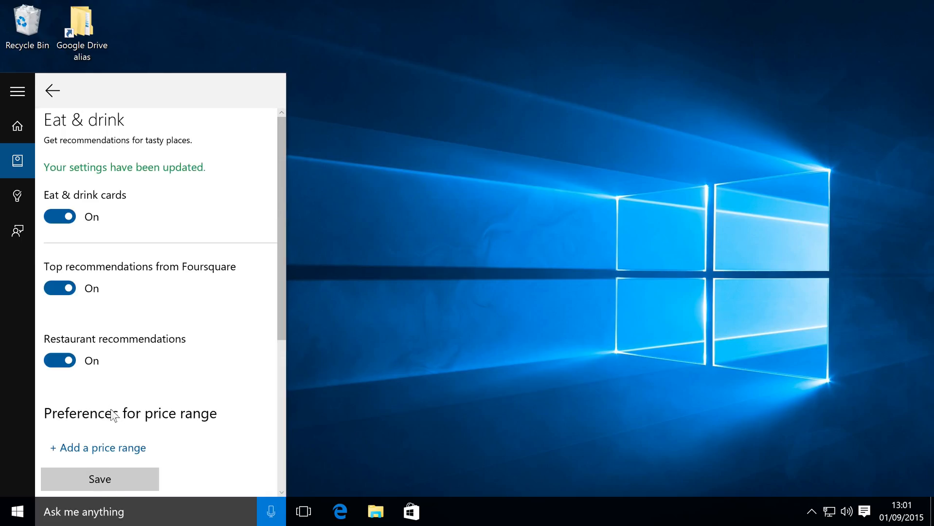
left_click(38, 88)
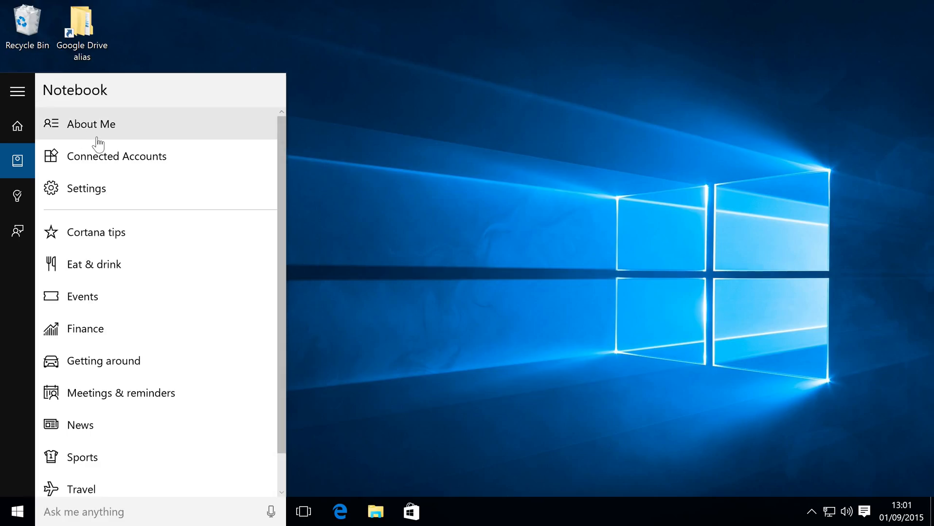
left_click(361, 237)
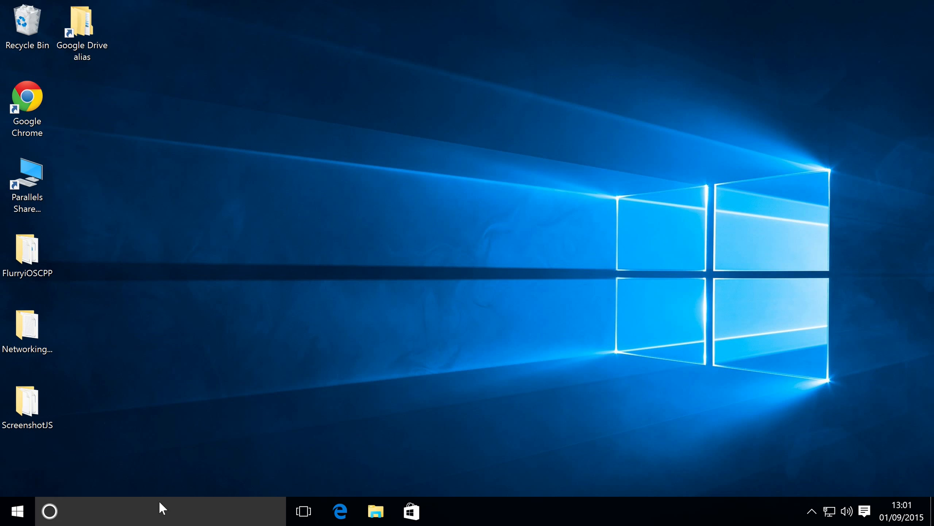
left_click(159, 504)
left_click(14, 166)
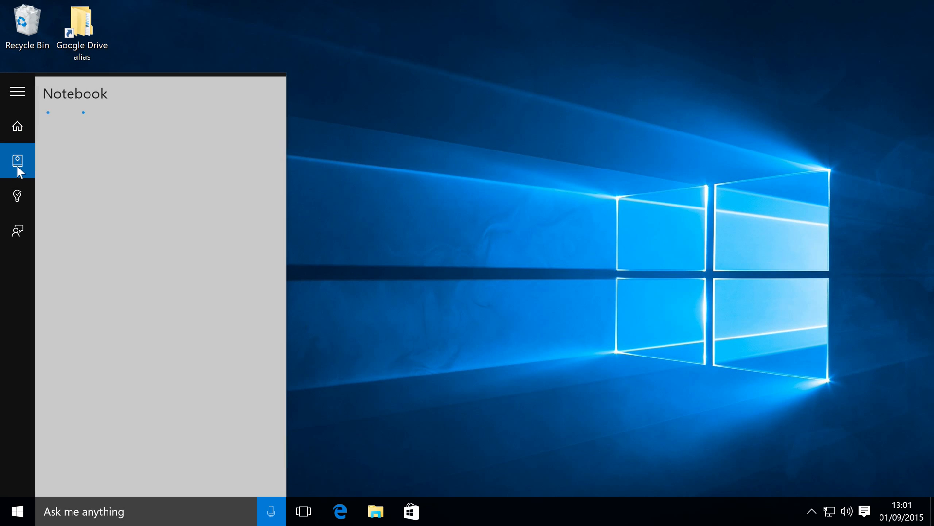
left_click(90, 121)
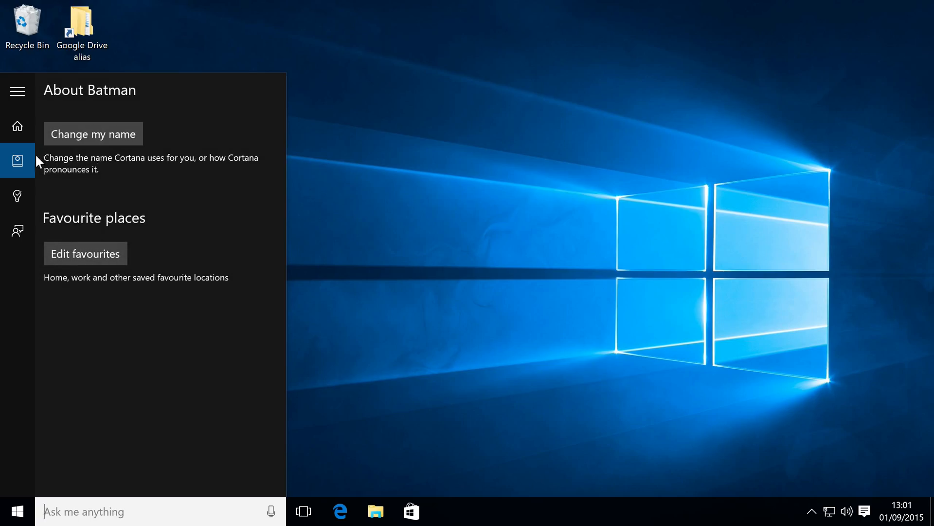
left_click(15, 163)
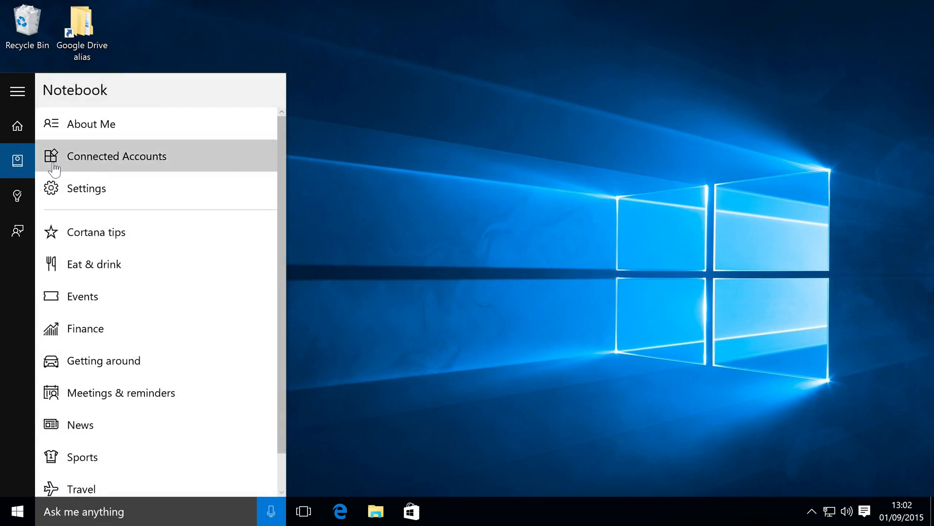
left_click(54, 165)
left_click(14, 169)
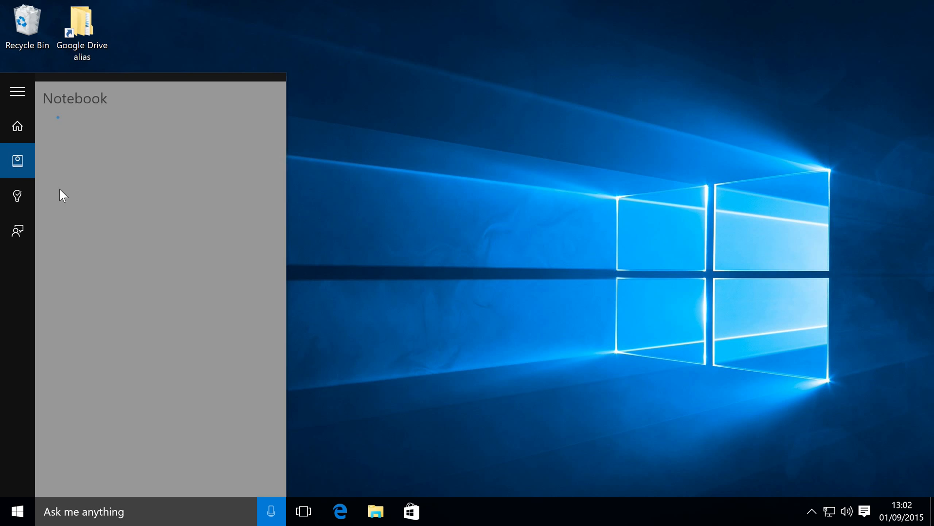
left_click(69, 181)
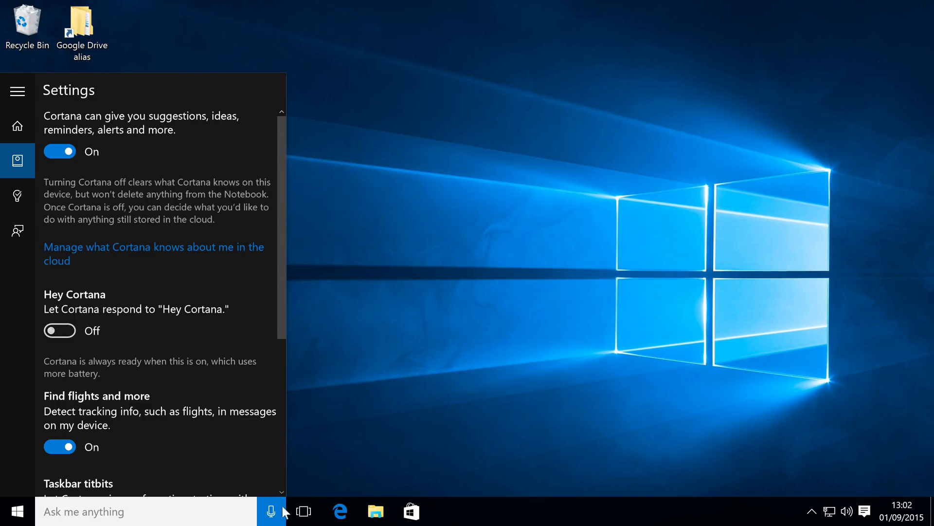
left_click(343, 460)
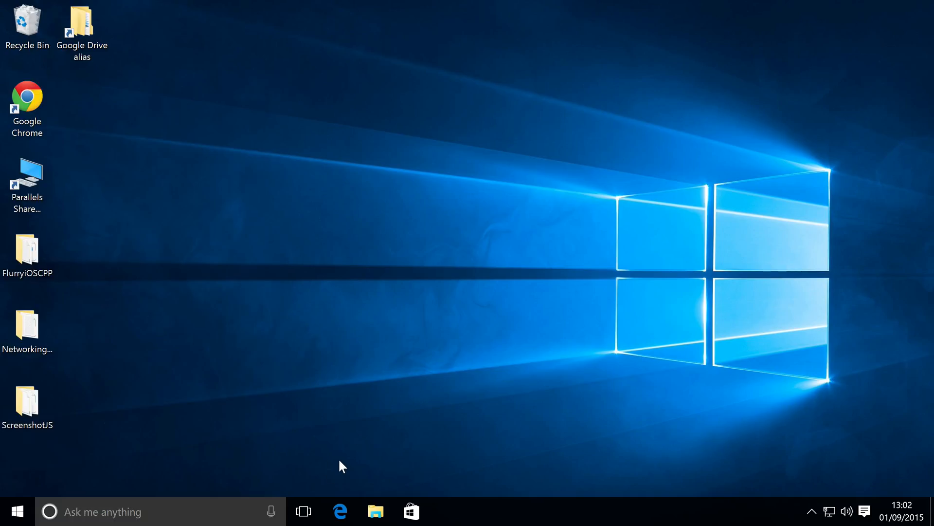
Run the 'Set up your mic' wizard through the test phrase to Finish.
left_click(274, 512)
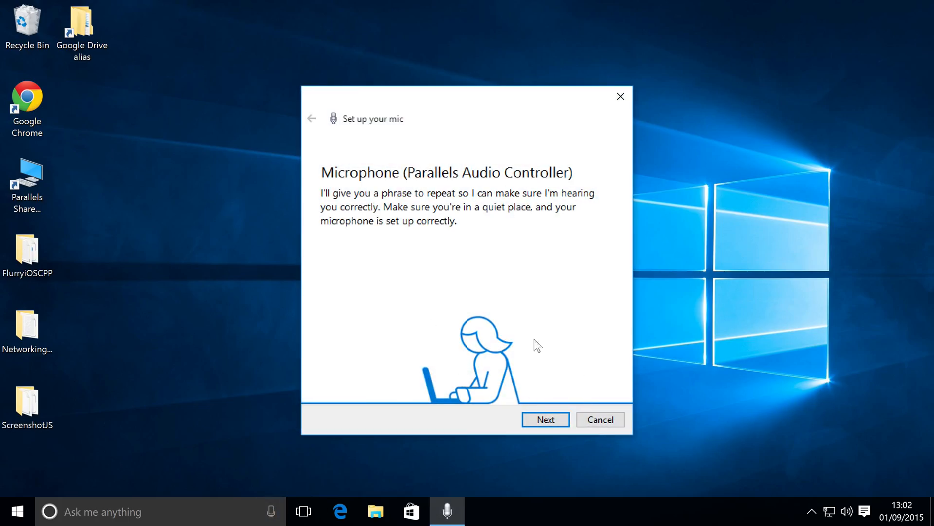
left_click(546, 419)
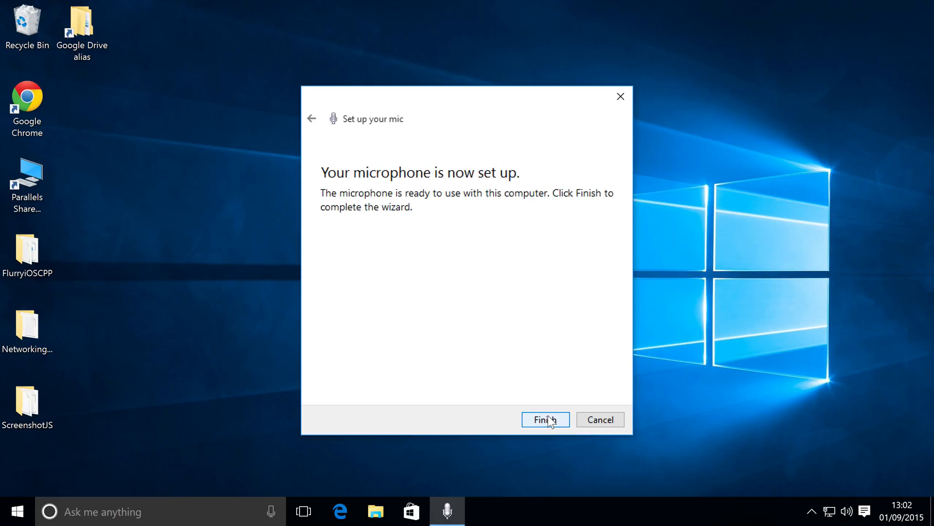
left_click(537, 421)
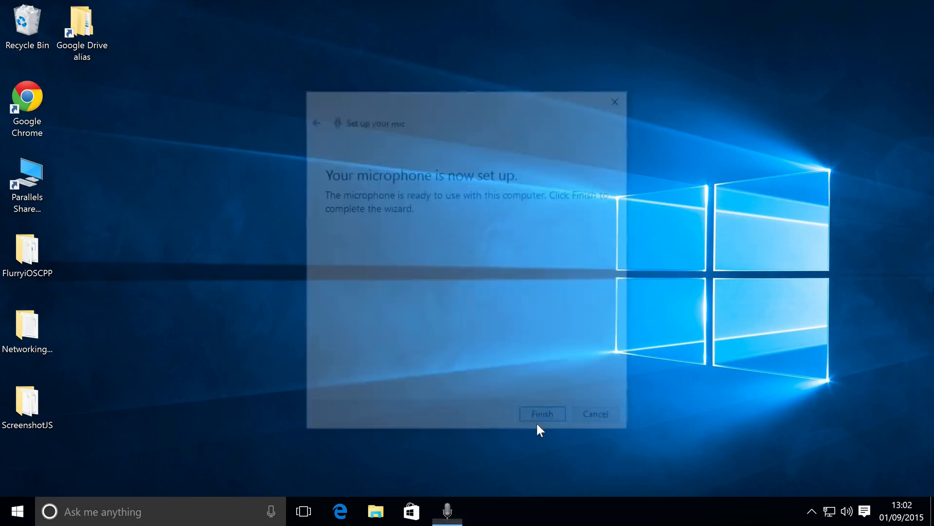
left_click(272, 509)
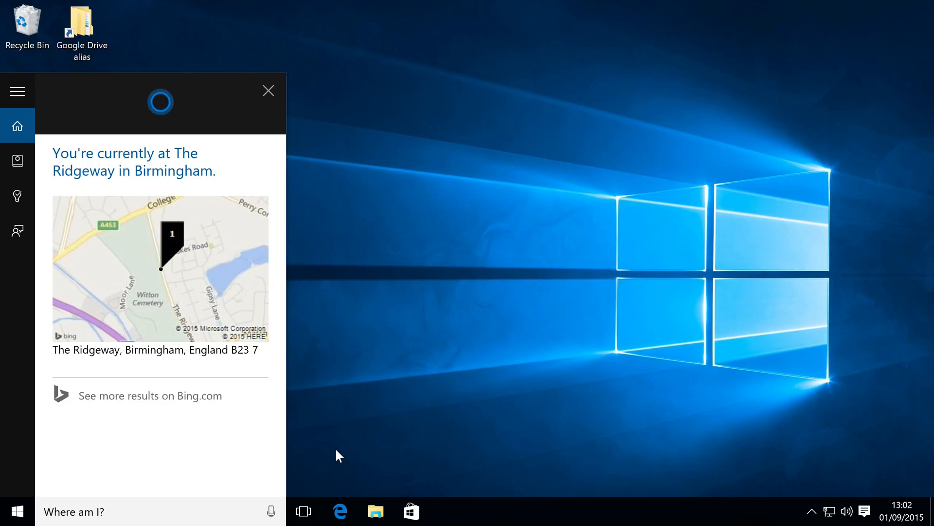
left_click(268, 92)
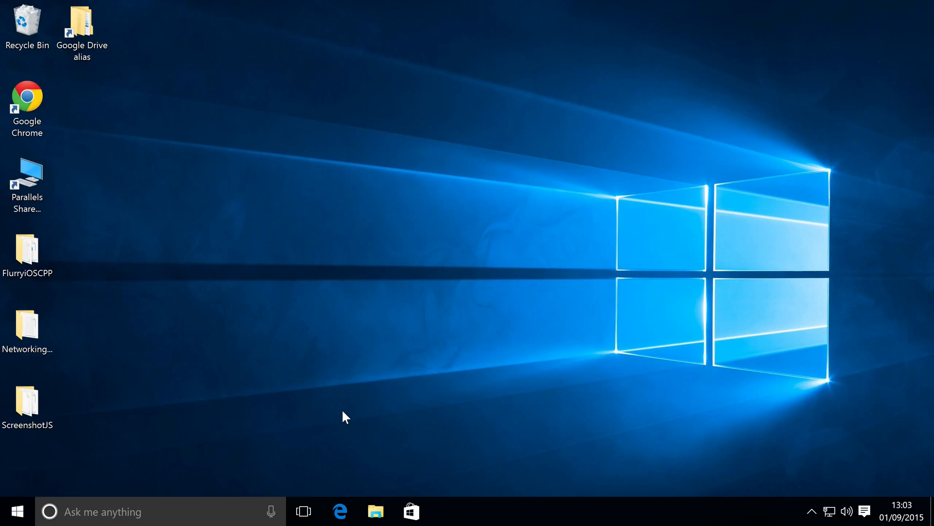
Turn Hey Cortana On in Cortana's Notebook settings and close the panel.
left_click(127, 511)
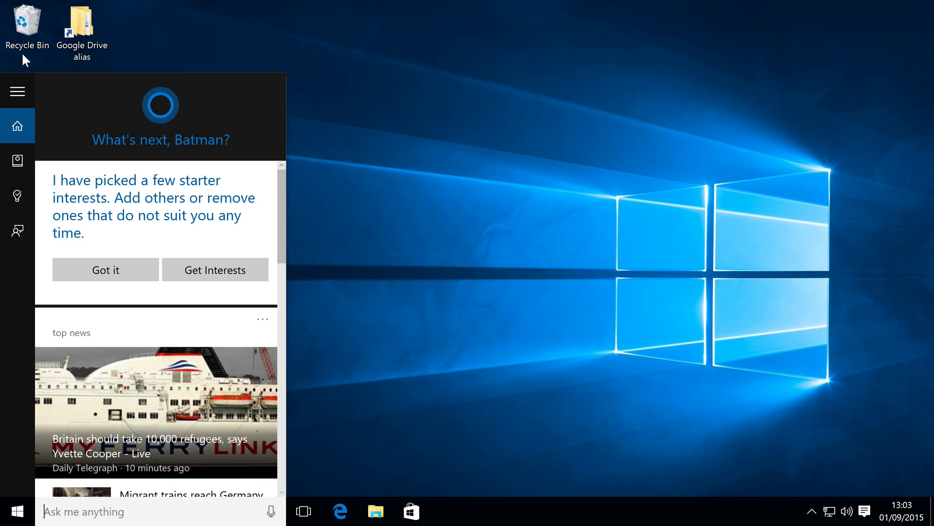
left_click(17, 158)
left_click(91, 197)
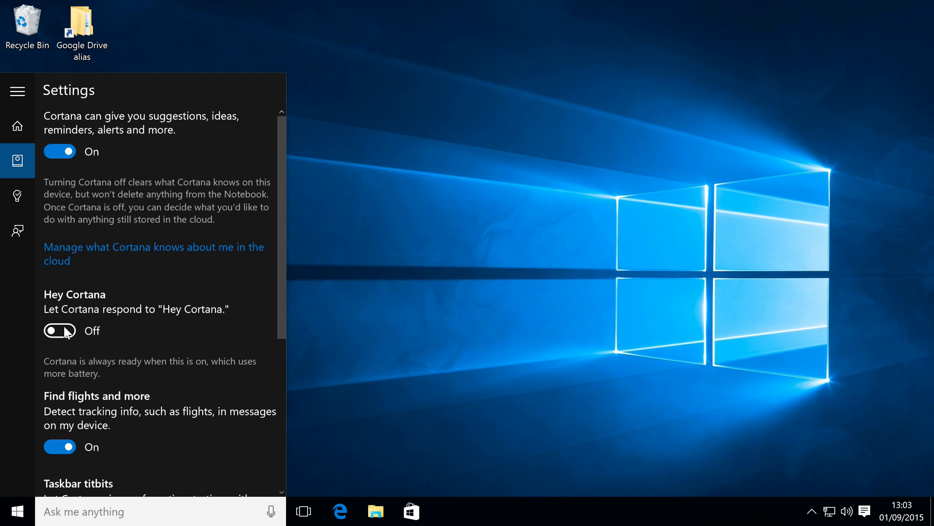
left_click(67, 331)
scroll(82, 341, "down", 5)
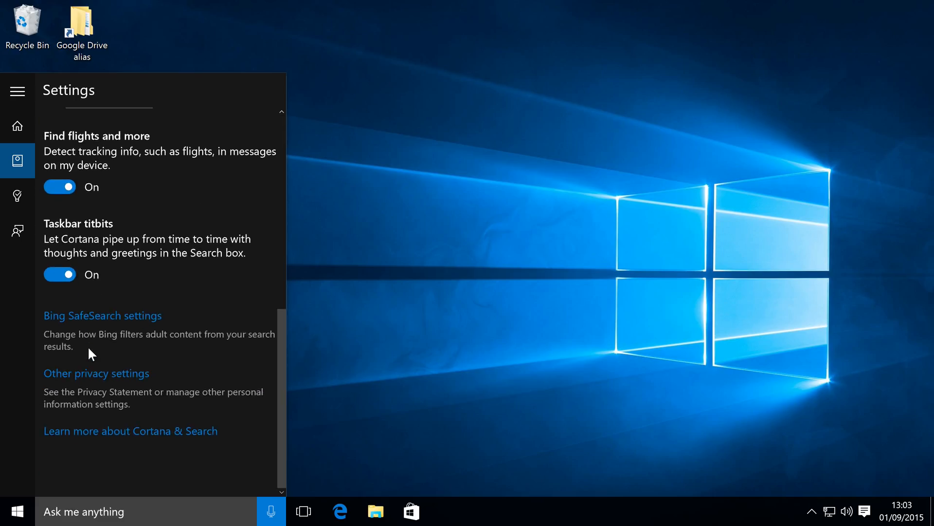
scroll(89, 349, "up", 3)
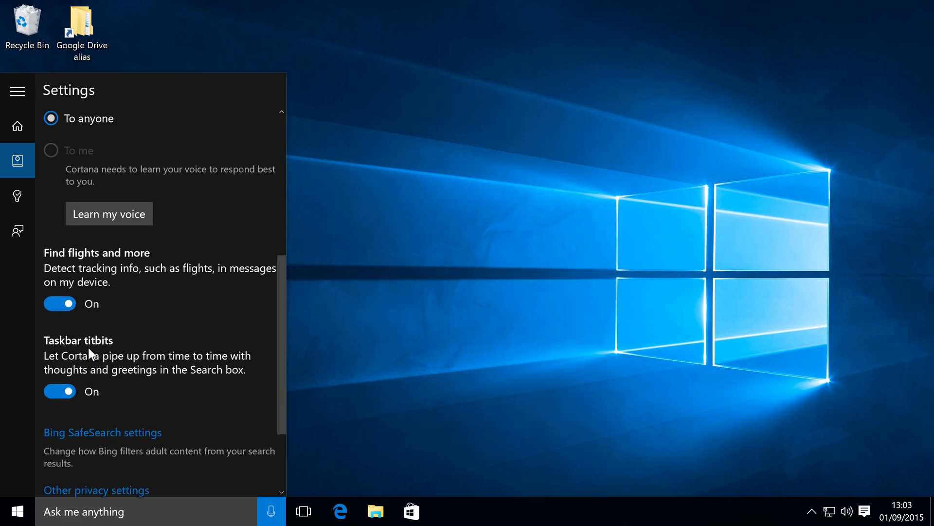
scroll(90, 355, "up", 5)
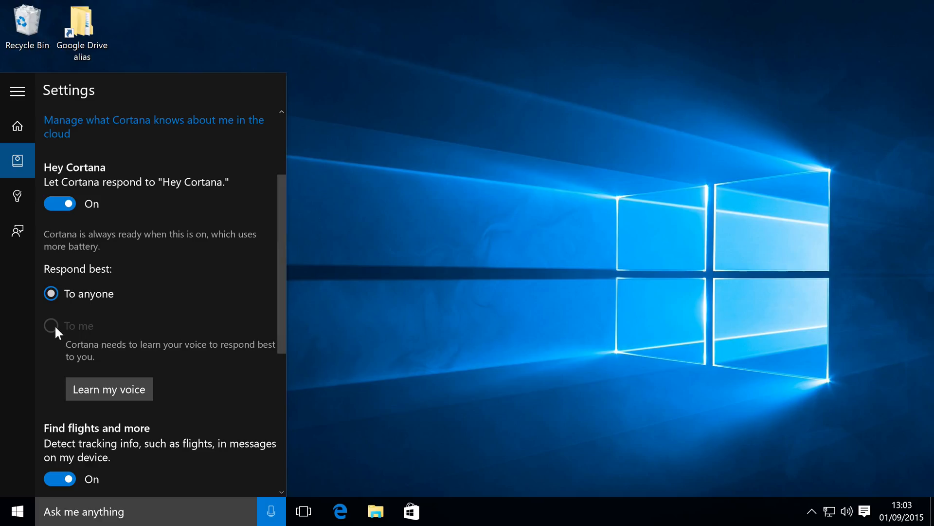
left_click(307, 108)
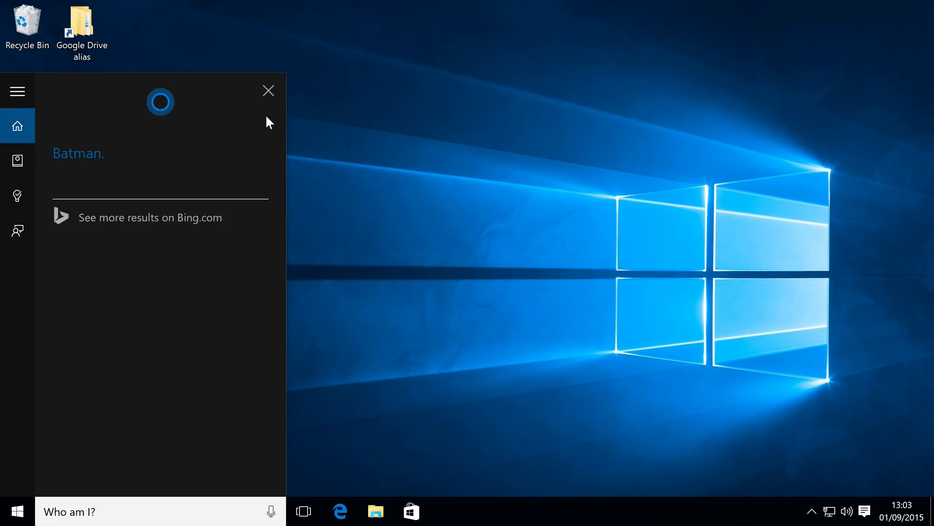
Dismiss the Batman answer and close the accidentally opened Edge window.
left_click(267, 97)
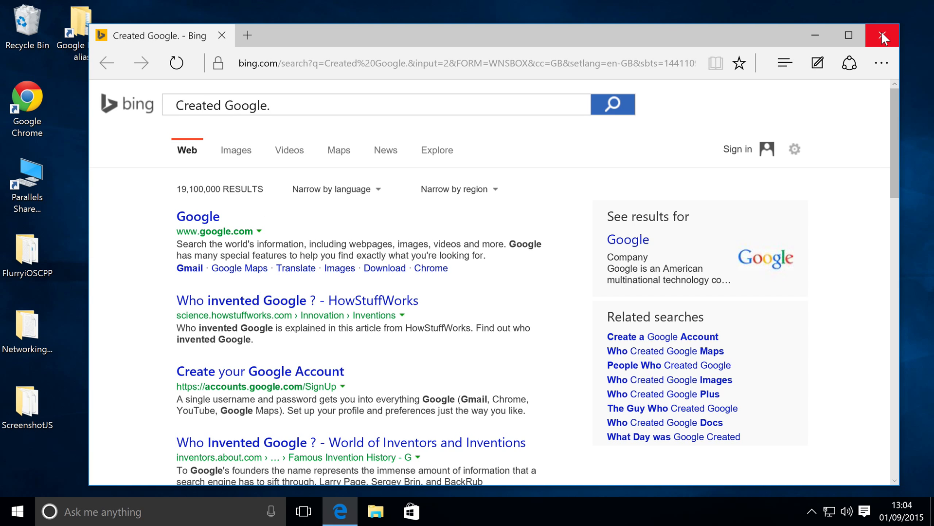
left_click(882, 33)
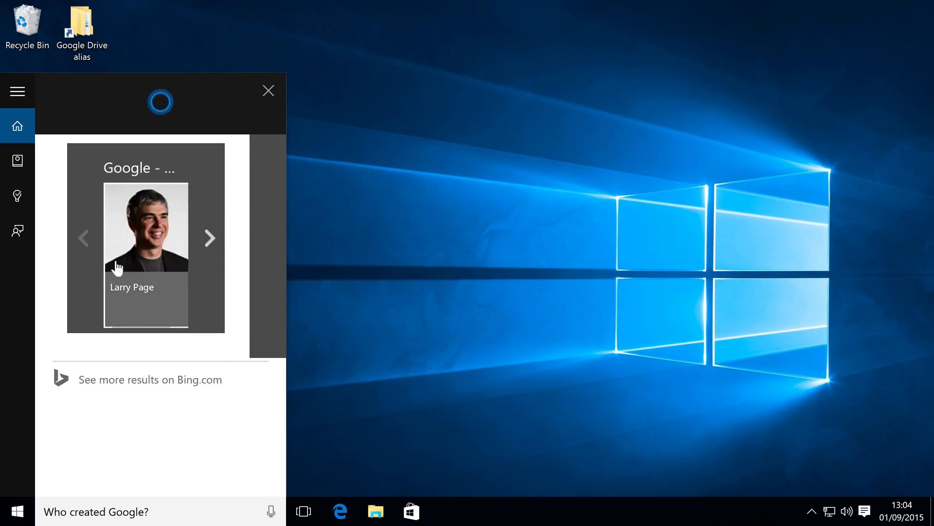
Open the Larry Page card's Bing results in Edge, scroll through them, then close Edge.
left_click(153, 254)
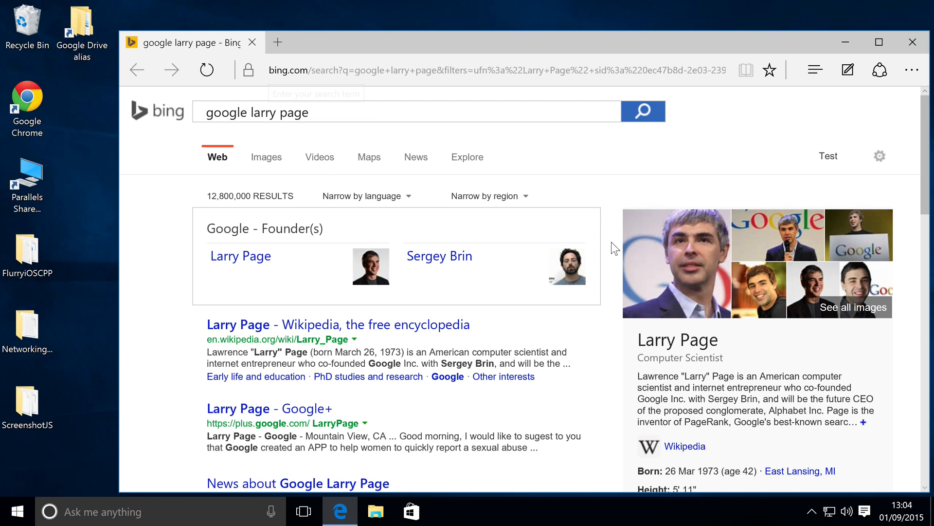
scroll(611, 242, "down", 10)
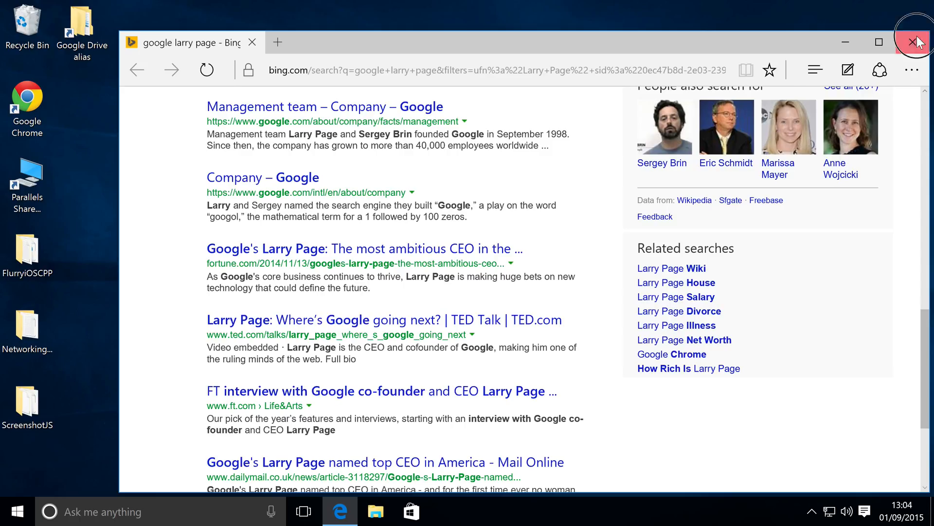
left_click(912, 41)
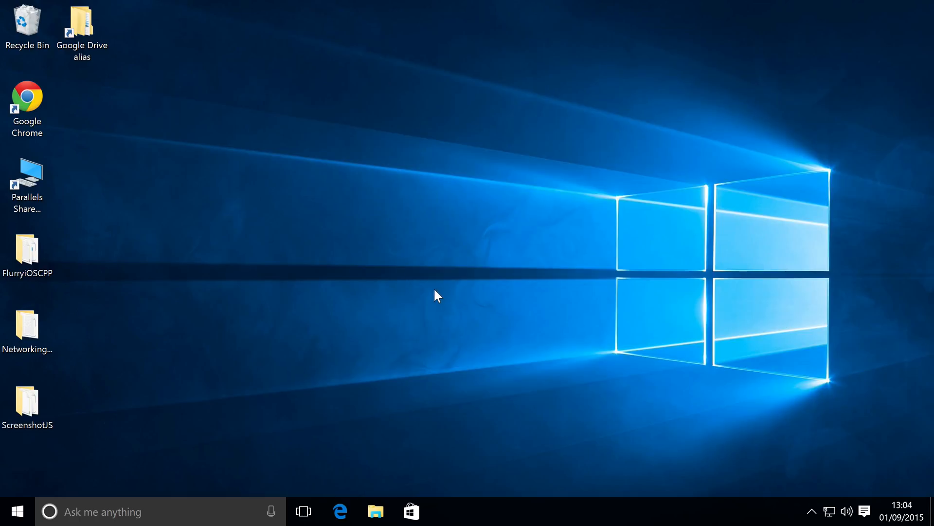
Ask Cortana for Birmingham's current weather, then for next week's forecast.
left_click(277, 509)
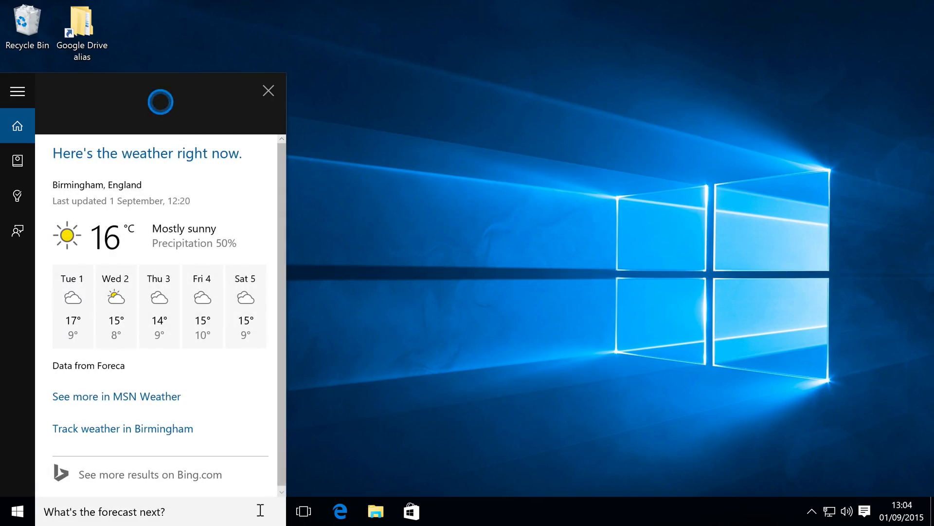
left_click(269, 90)
left_click(275, 510)
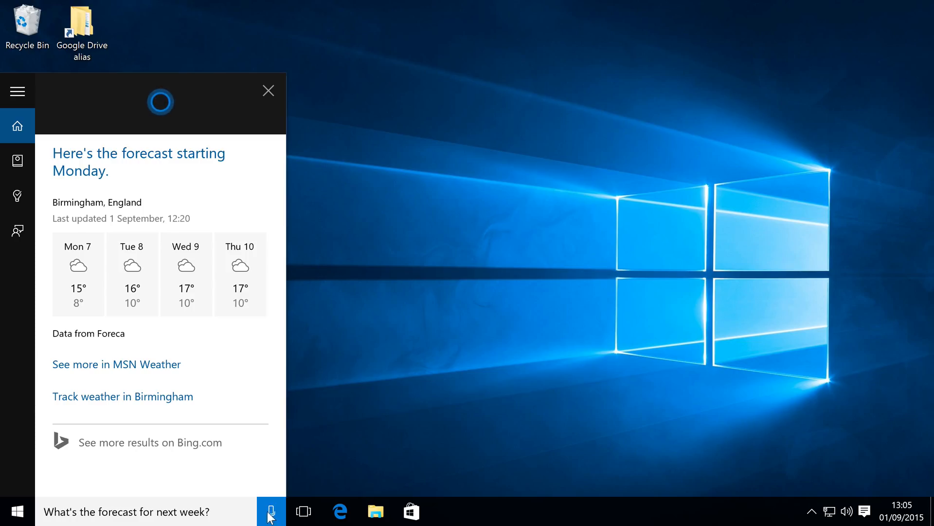
left_click(271, 511)
Have Cortana add Swimming for 2 September 2015, 02:00–03:00, then dismiss its confirmation panel.
left_click(285, 93)
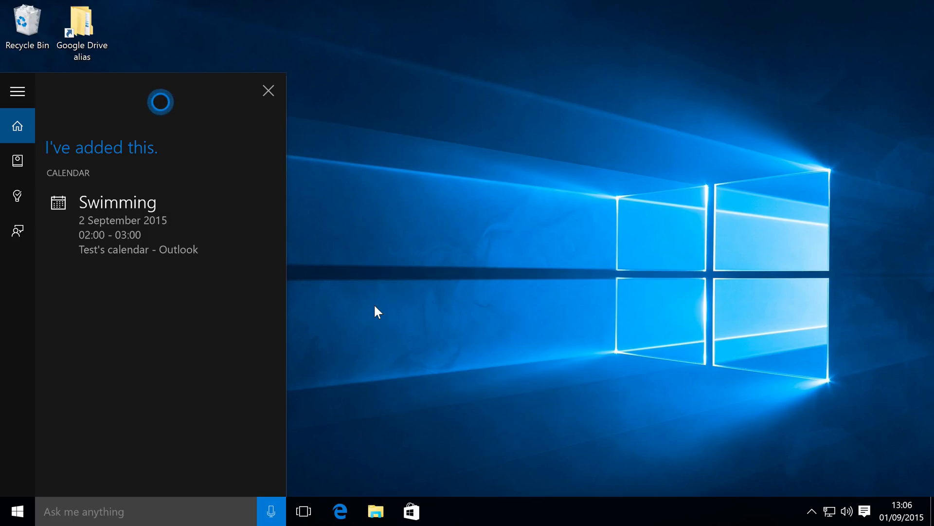
left_click(270, 93)
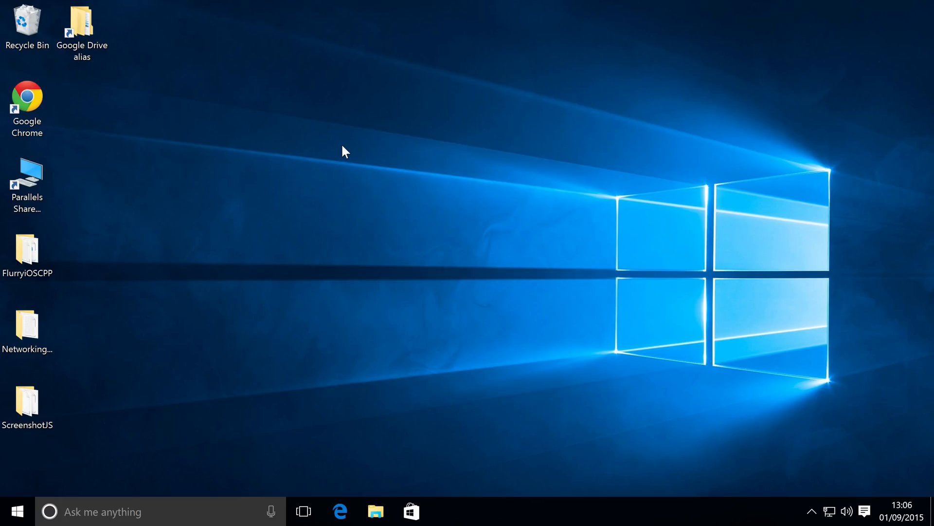